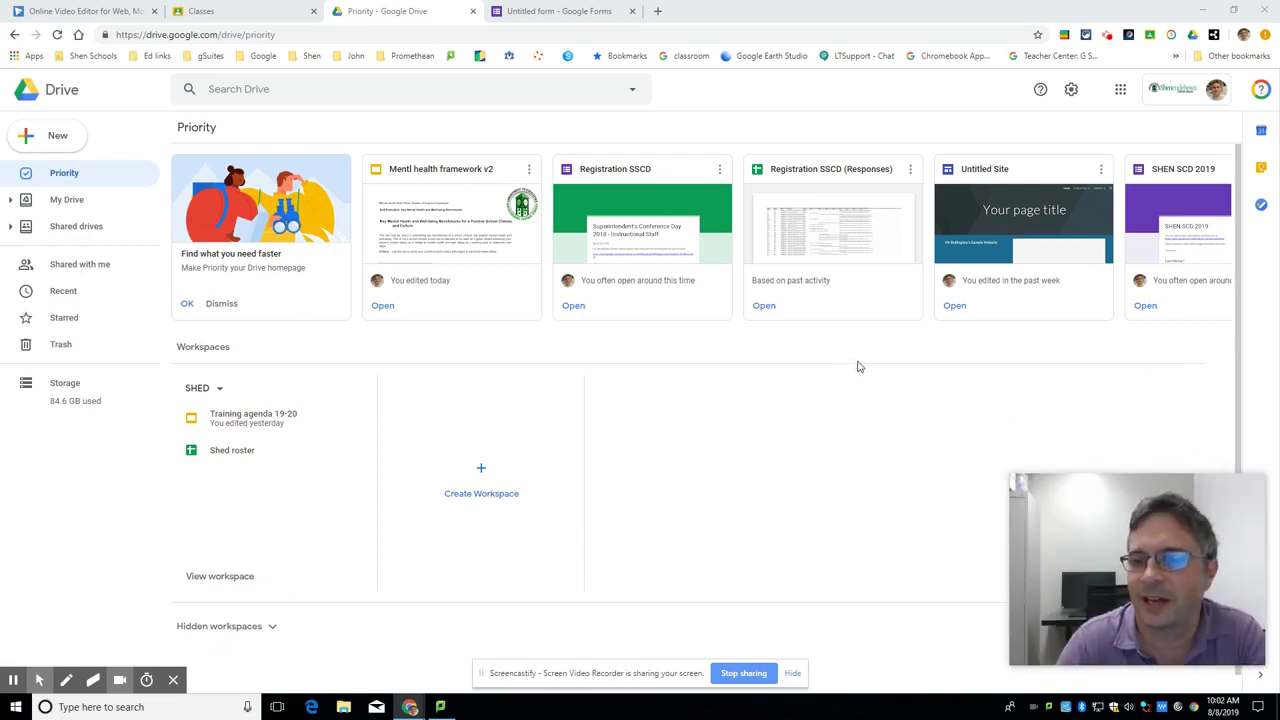
Step: Enlarge the Screencastify webcam bubble, park it in the lower-right corner, and reorder the browser tabs
mouse_move(1066, 524)
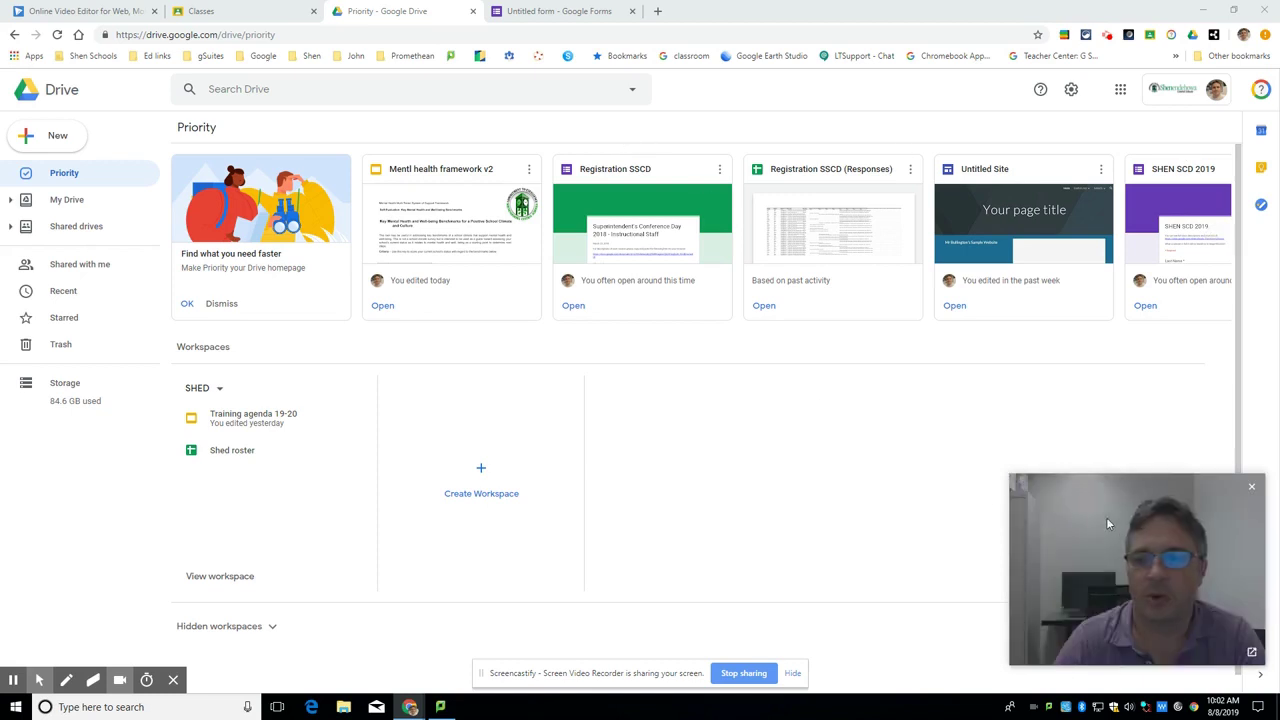
left_click_drag(1100, 531, 678, 506)
mouse_move(585, 437)
left_mouse_down()
mouse_move(449, 314)
mouse_move(582, 434)
left_mouse_up()
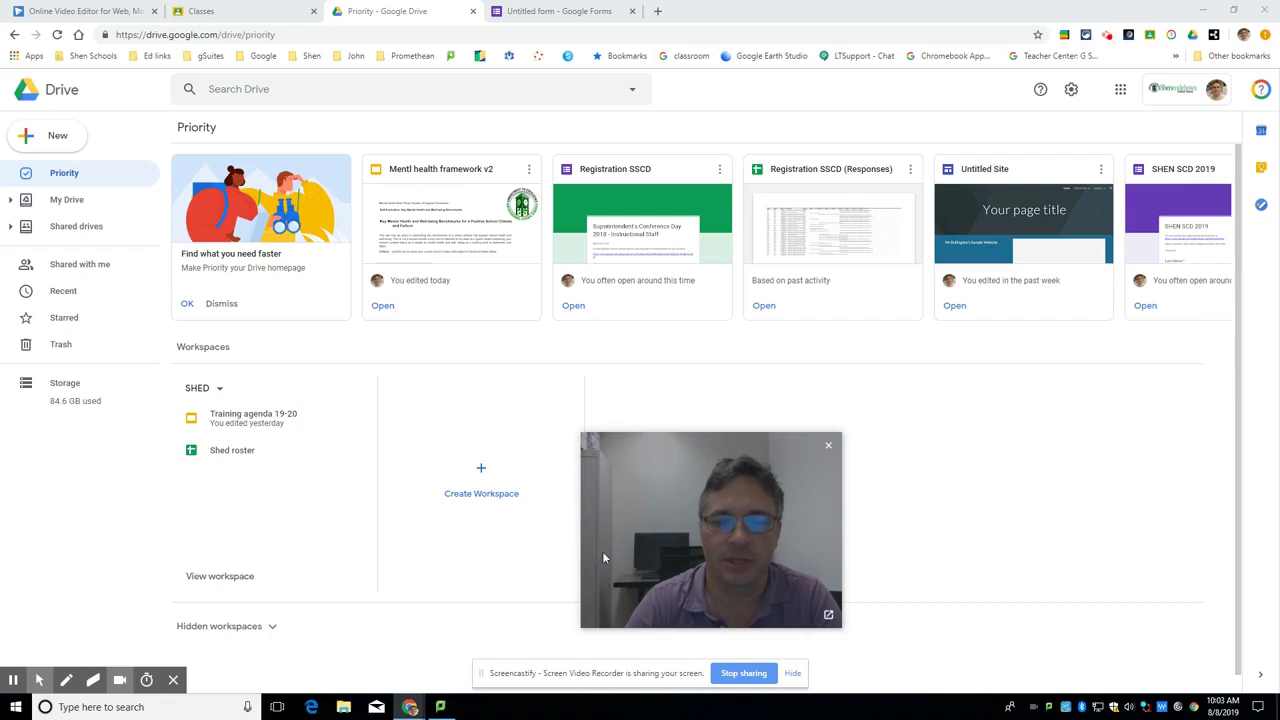
left_click_drag(602, 554, 984, 612)
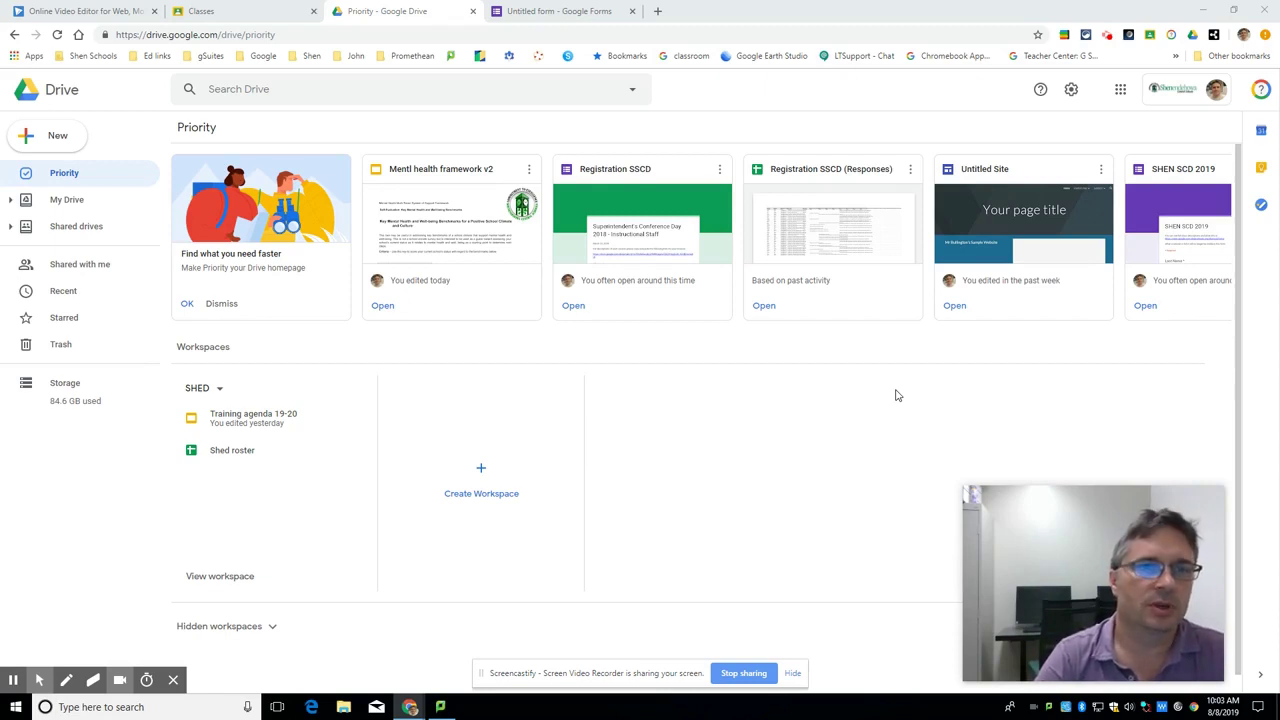
left_click_drag(397, 5, 540, 12)
Step: In the Untitled form's Quizzes settings, turn on Make this a quiz and locked mode for Chromebooks
left_click(390, 15)
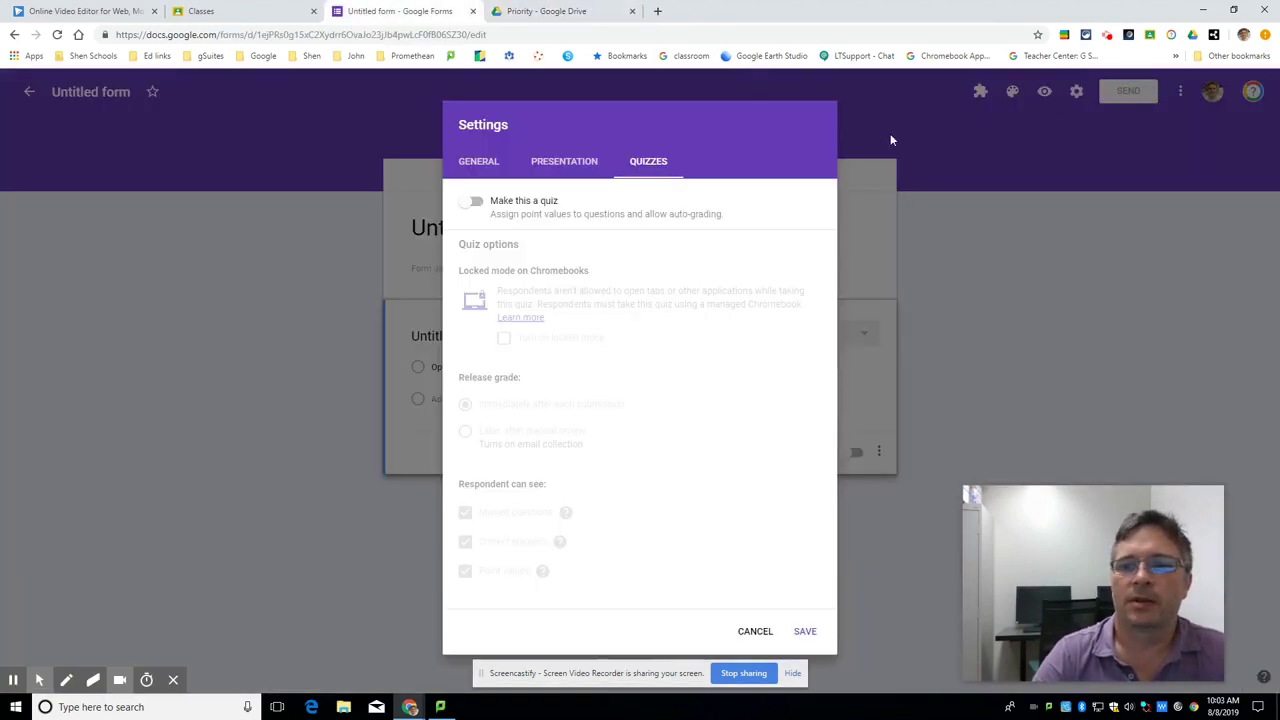
left_click(755, 631)
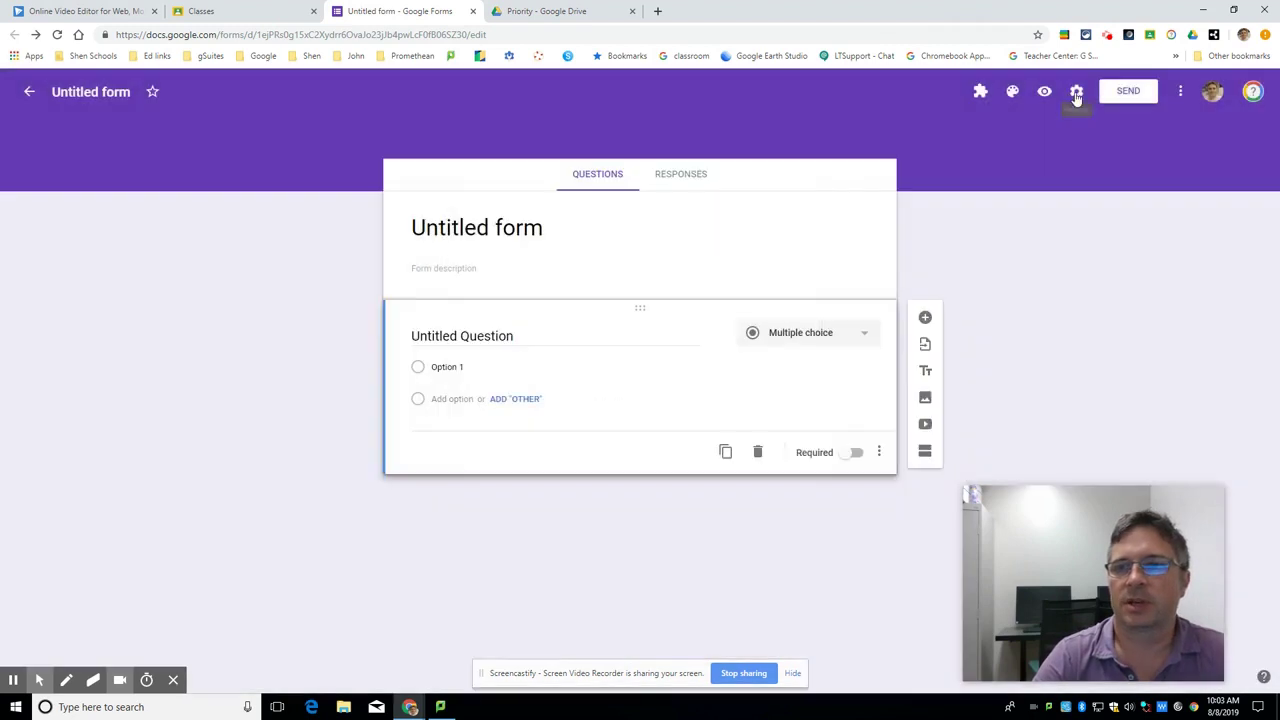
left_click(1075, 93)
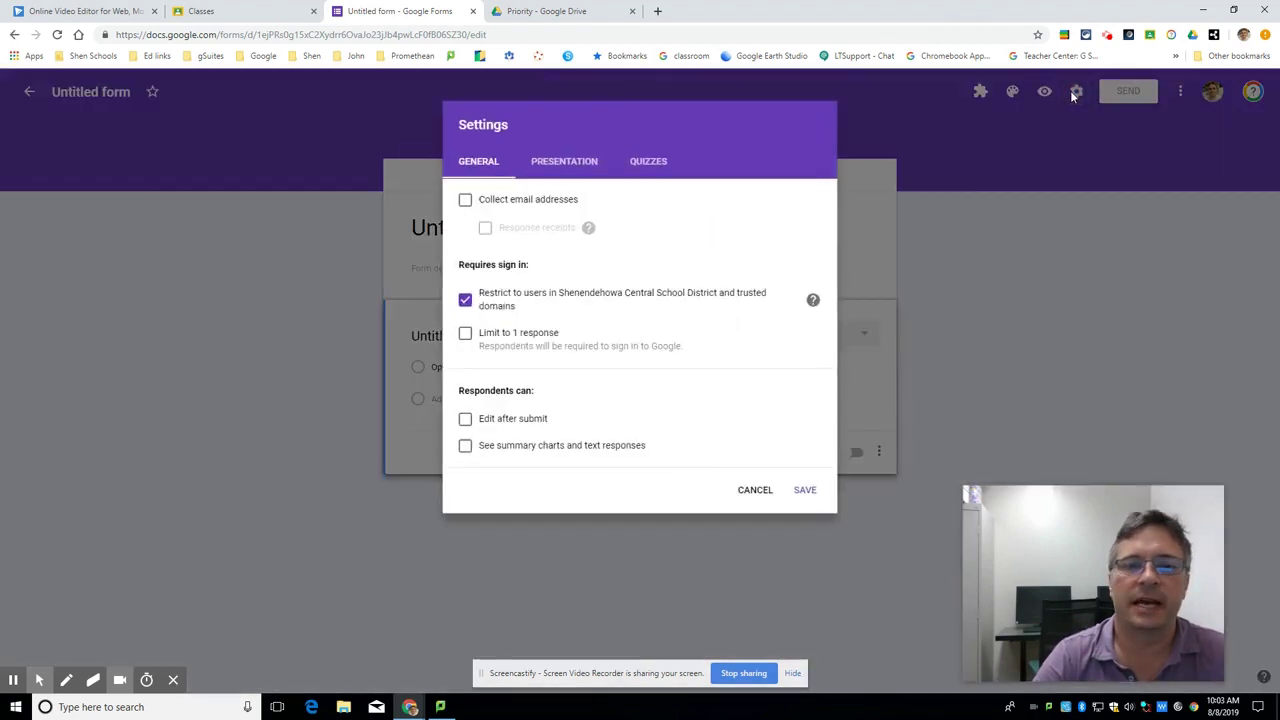
left_click(647, 162)
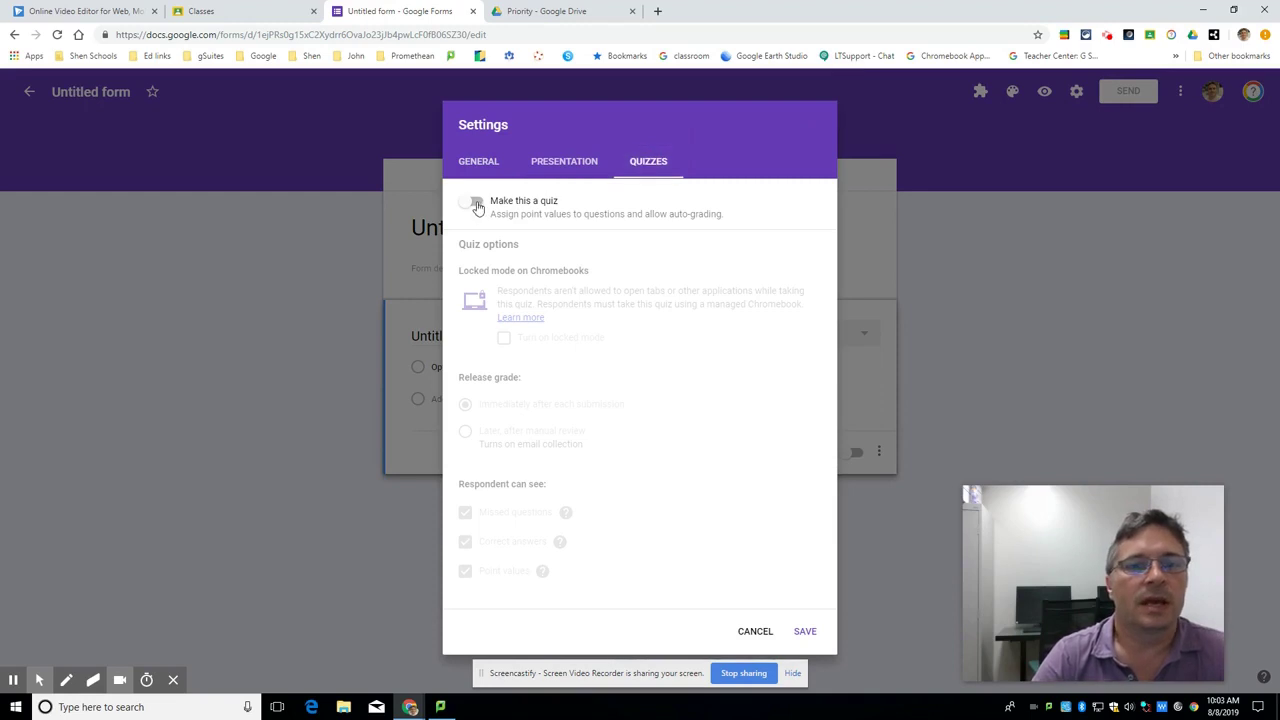
left_click(476, 203)
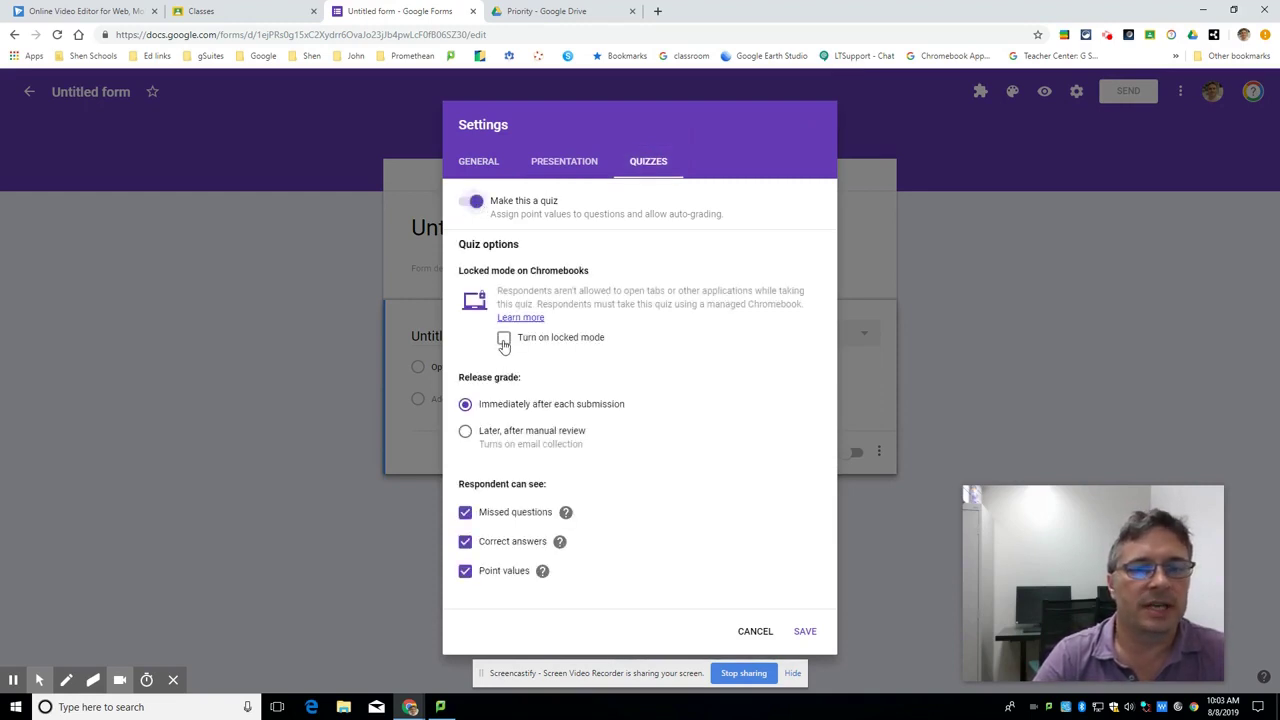
left_click(504, 339)
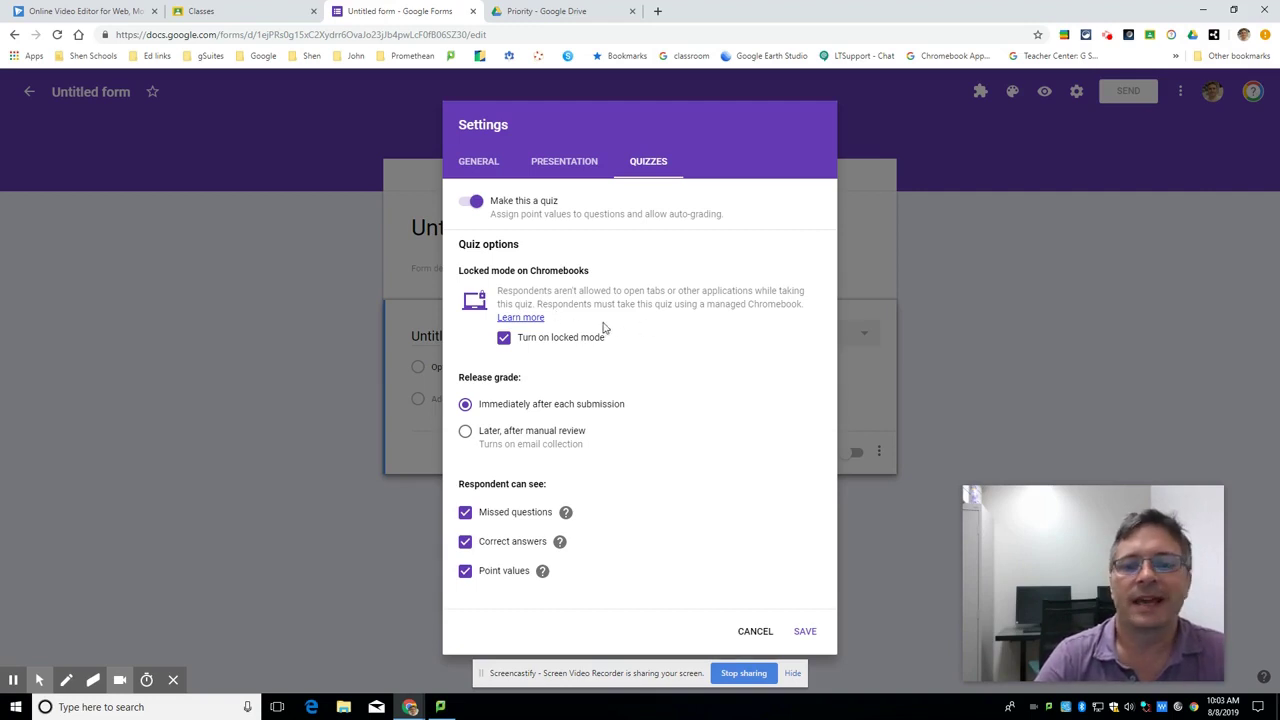
Step: Save the locked-mode quiz settings and close the Untitled form tab
left_click_drag(537, 304, 787, 319)
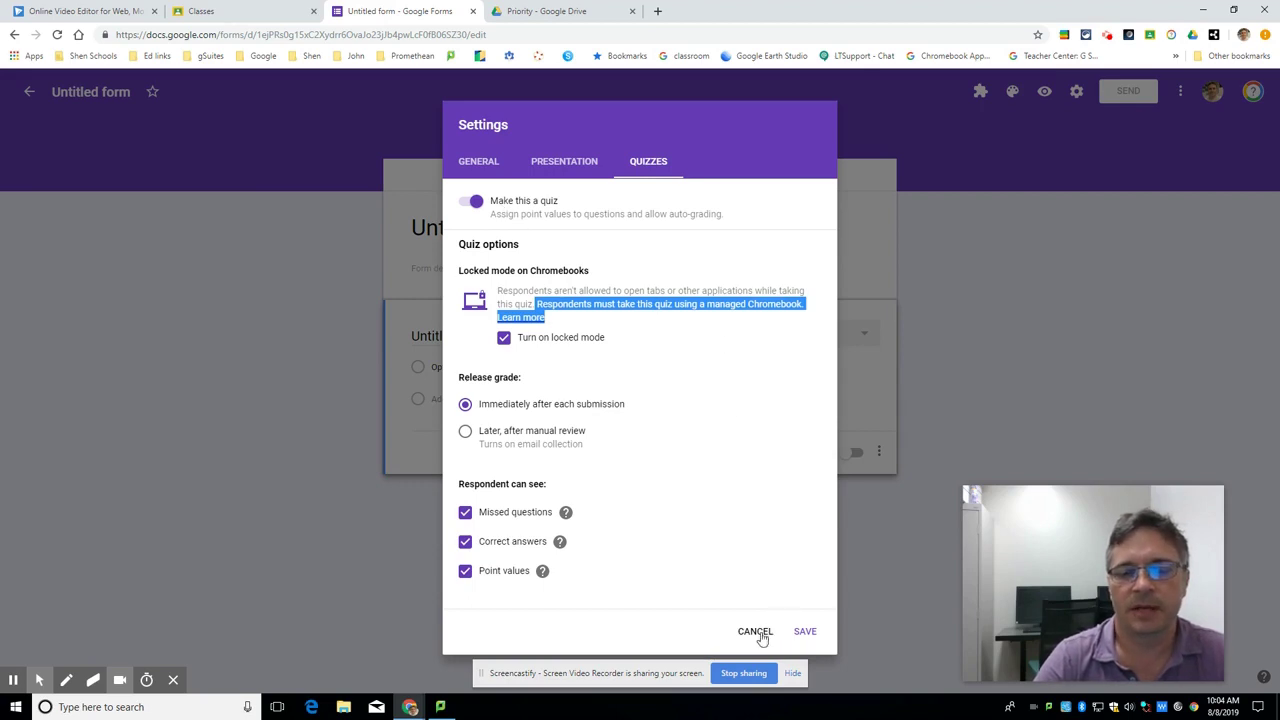
left_click(805, 631)
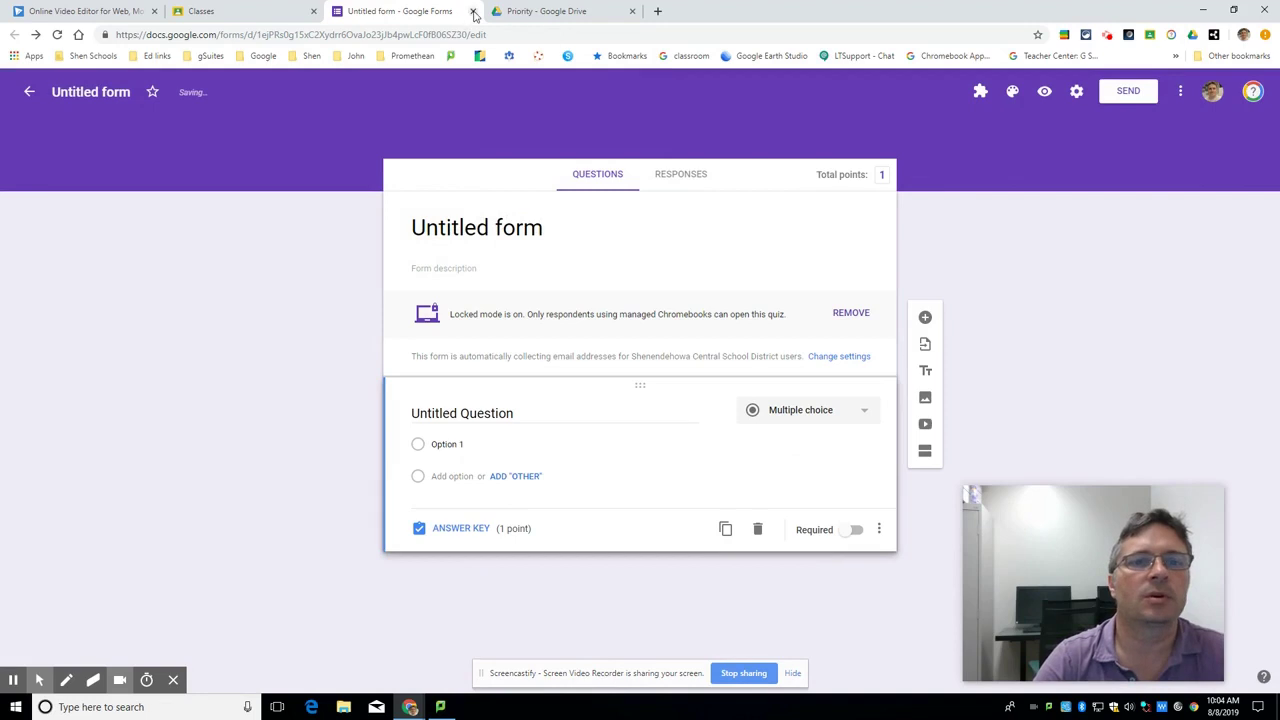
left_click(473, 11)
Step: Switch to the Classroom classes page and open Test/Sample Class
left_click(245, 12)
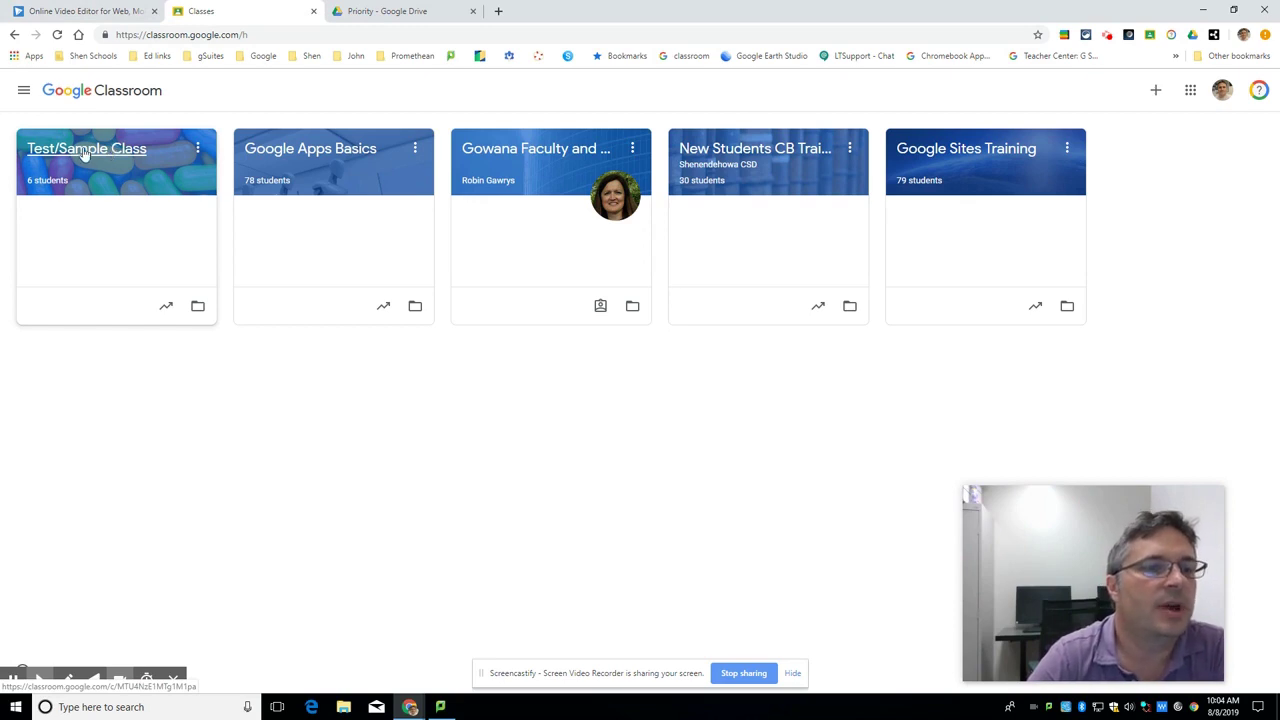
left_click(65, 150)
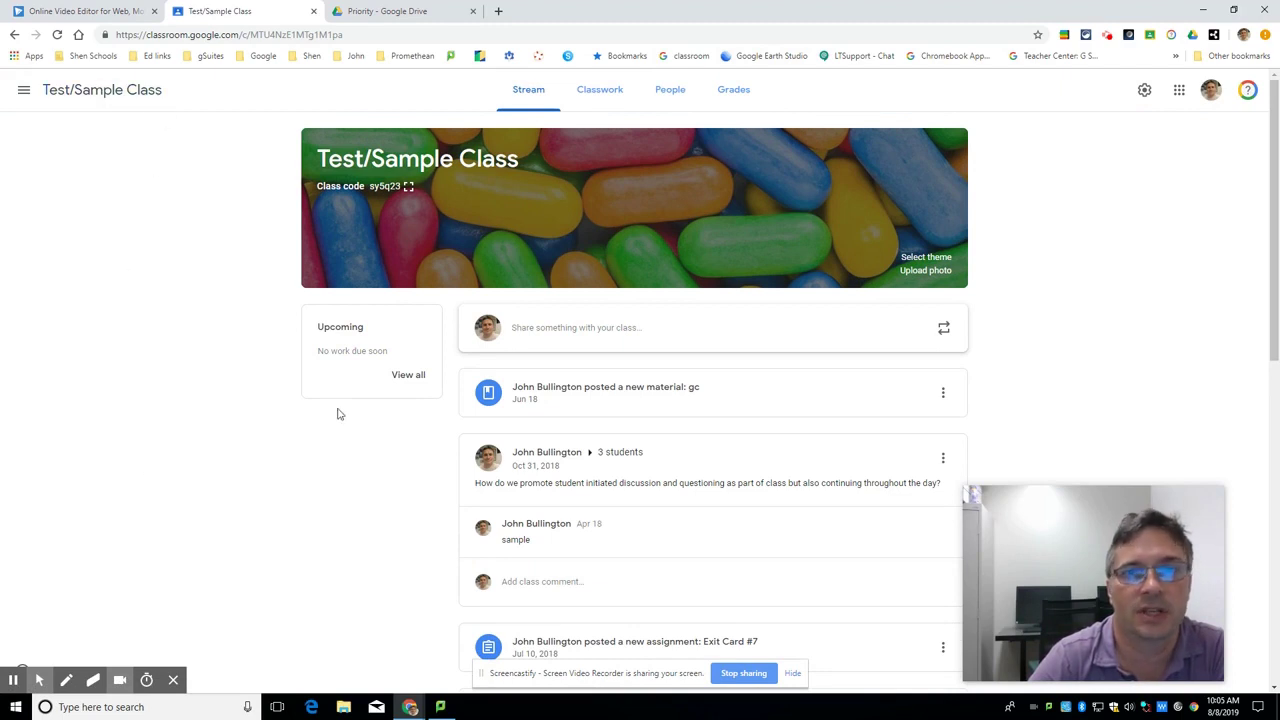
Step: In the Grades tab, enter 5 as the first student's draft grade for 'sample'
left_click(741, 98)
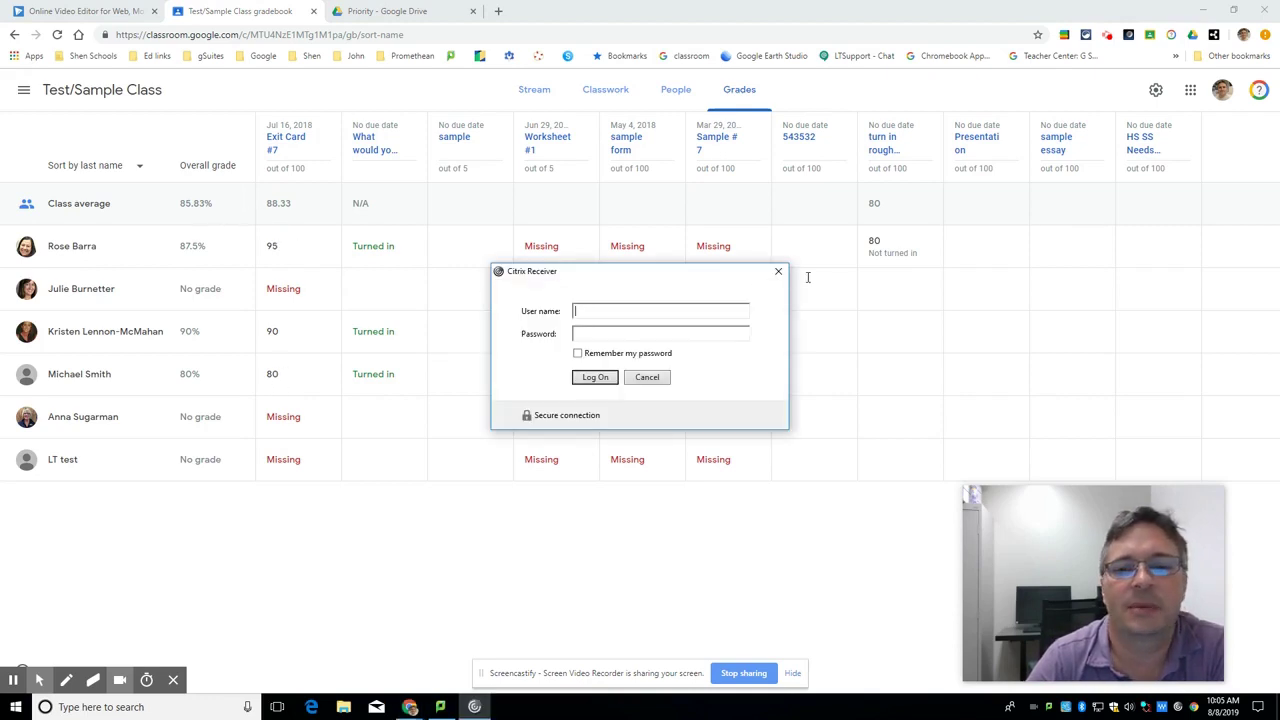
left_click(778, 271)
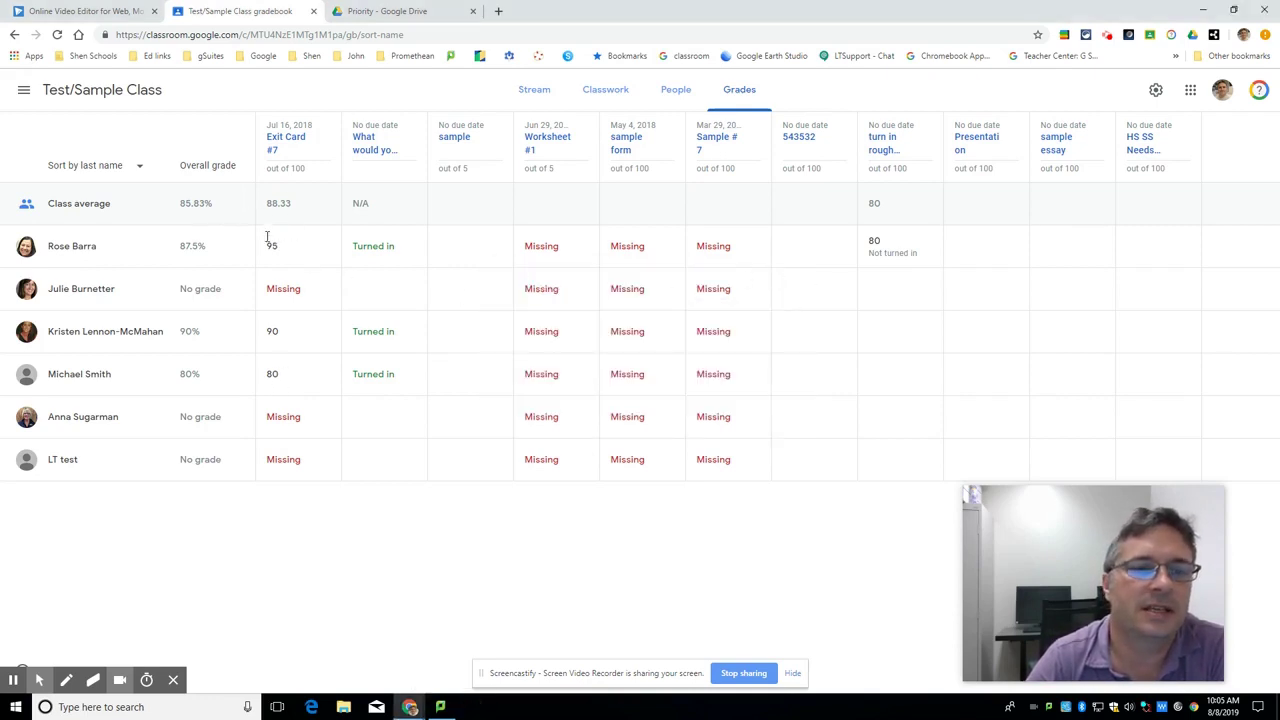
left_click(448, 244)
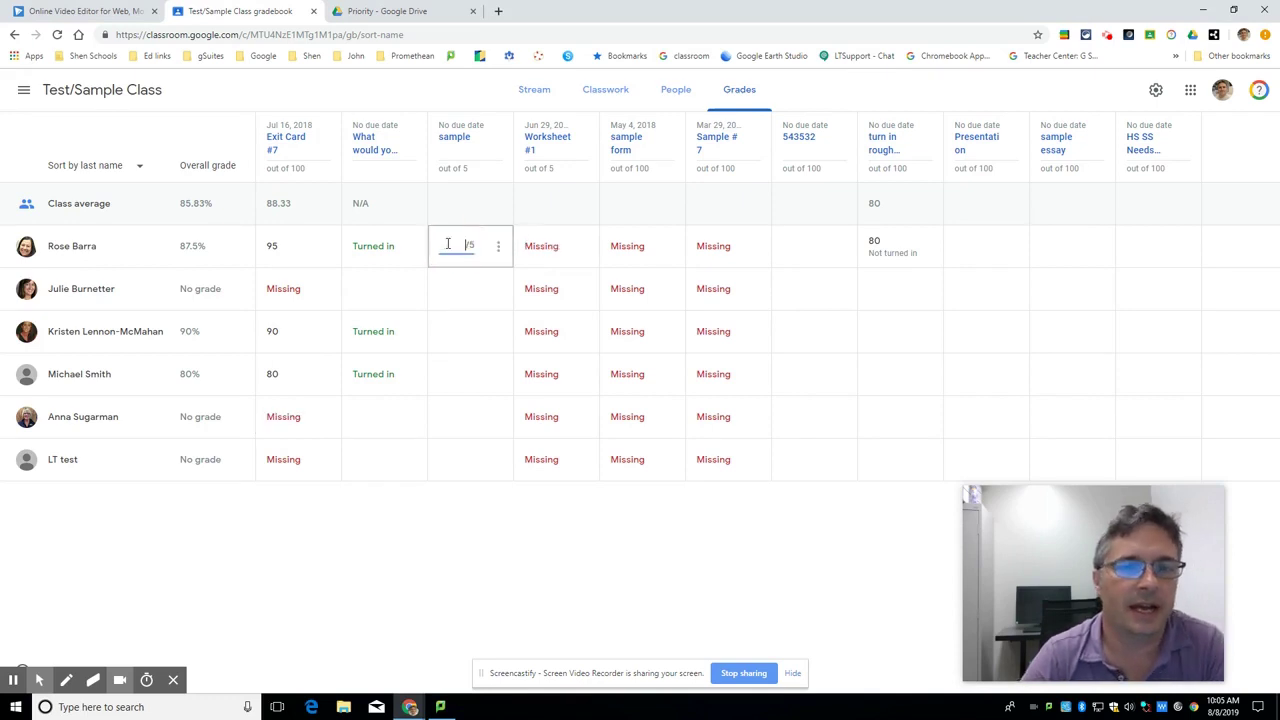
type("5")
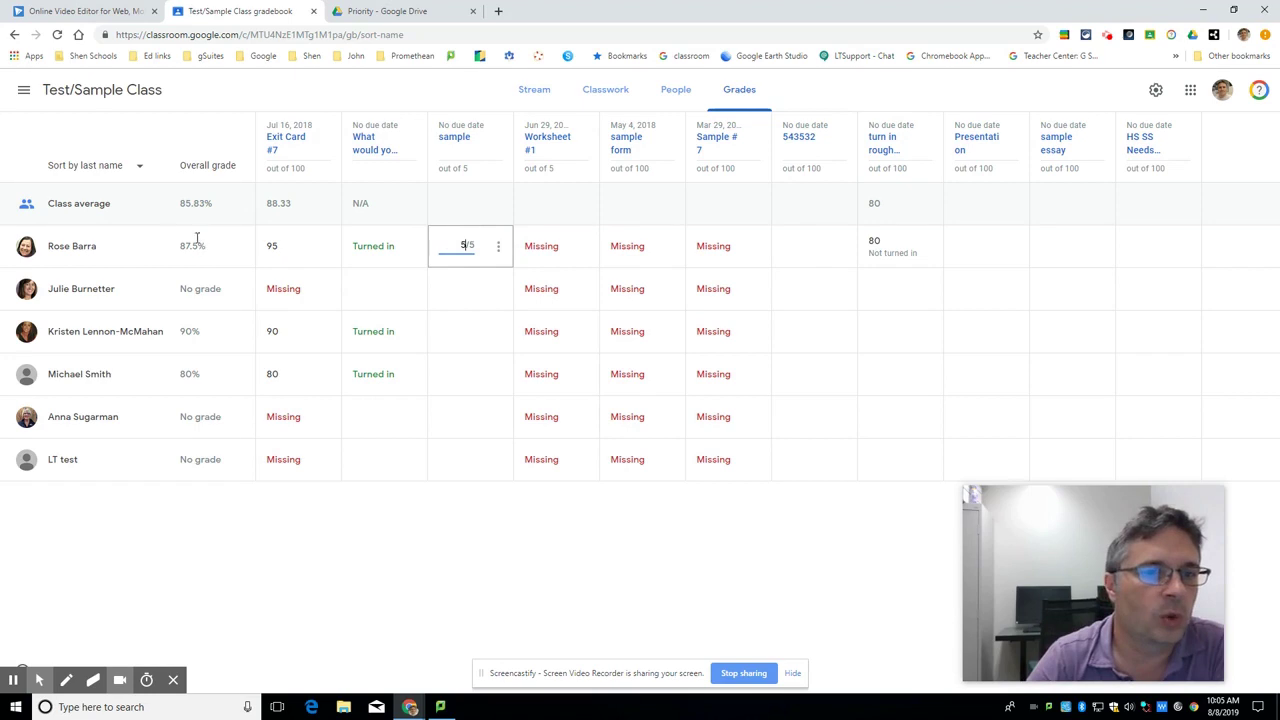
left_click(465, 290)
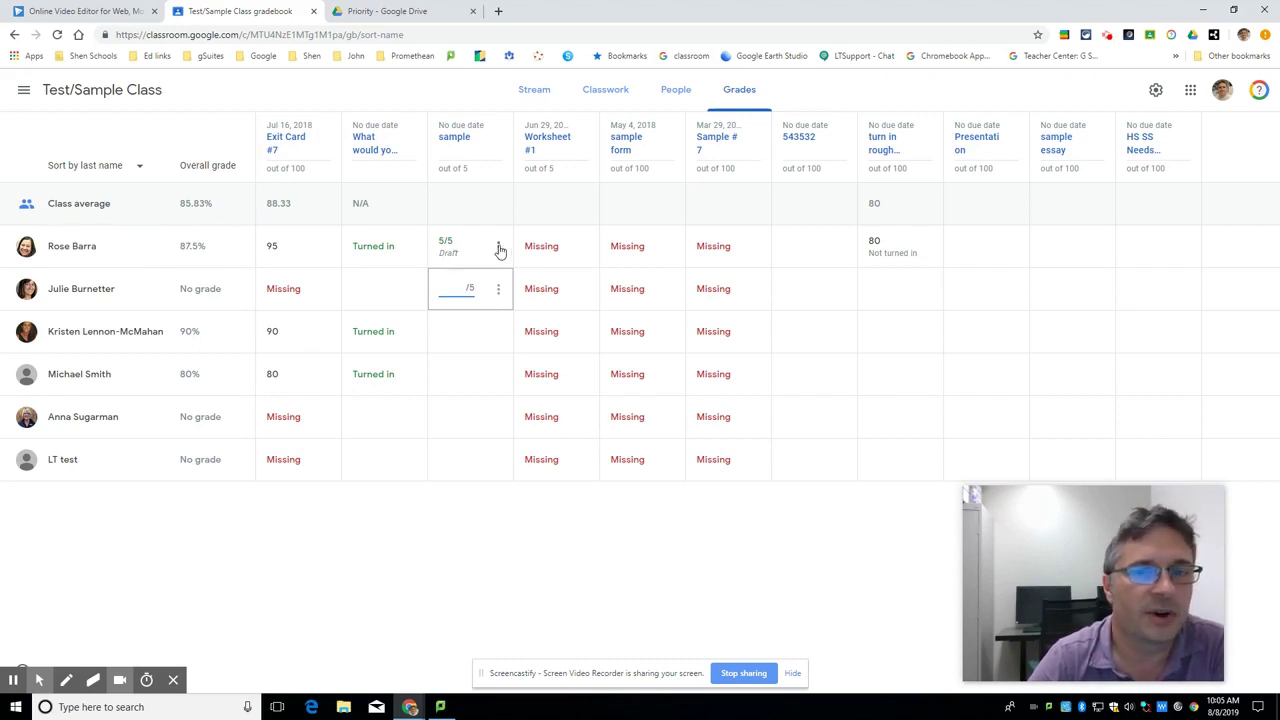
Step: Return the student's 5/5 'sample' grade, confirming both return prompts
left_click(498, 246)
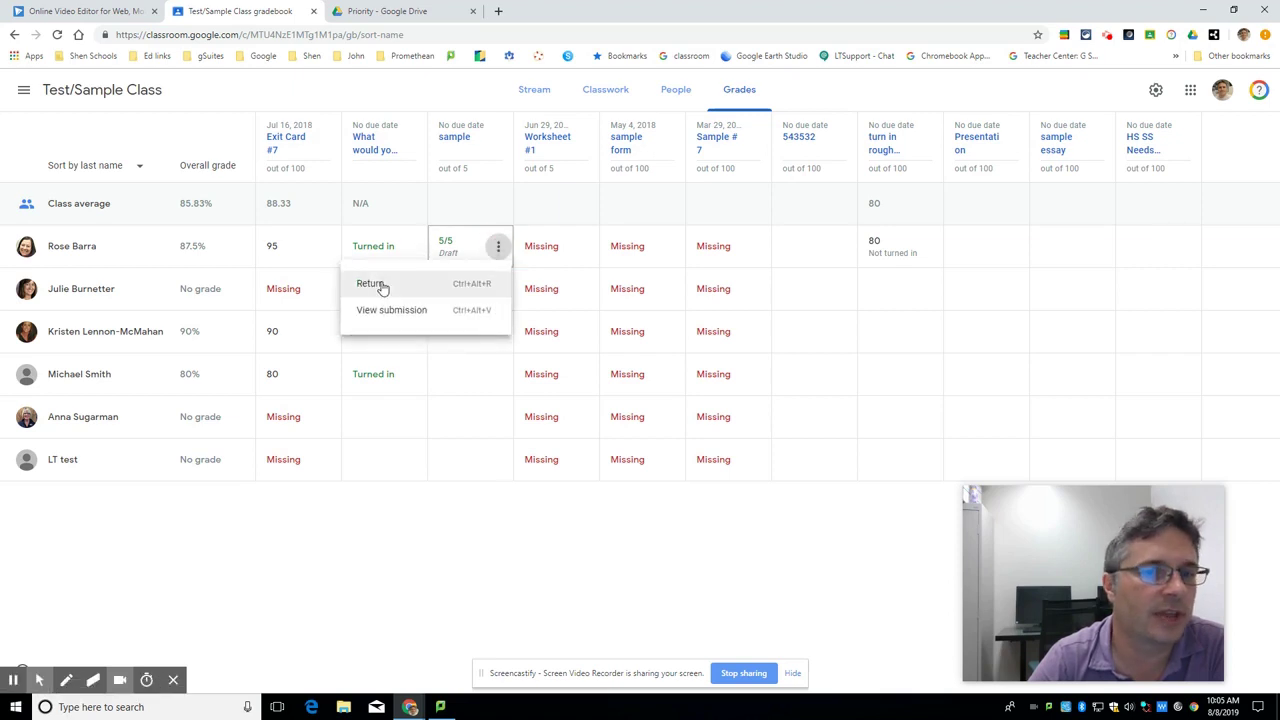
left_click(378, 284)
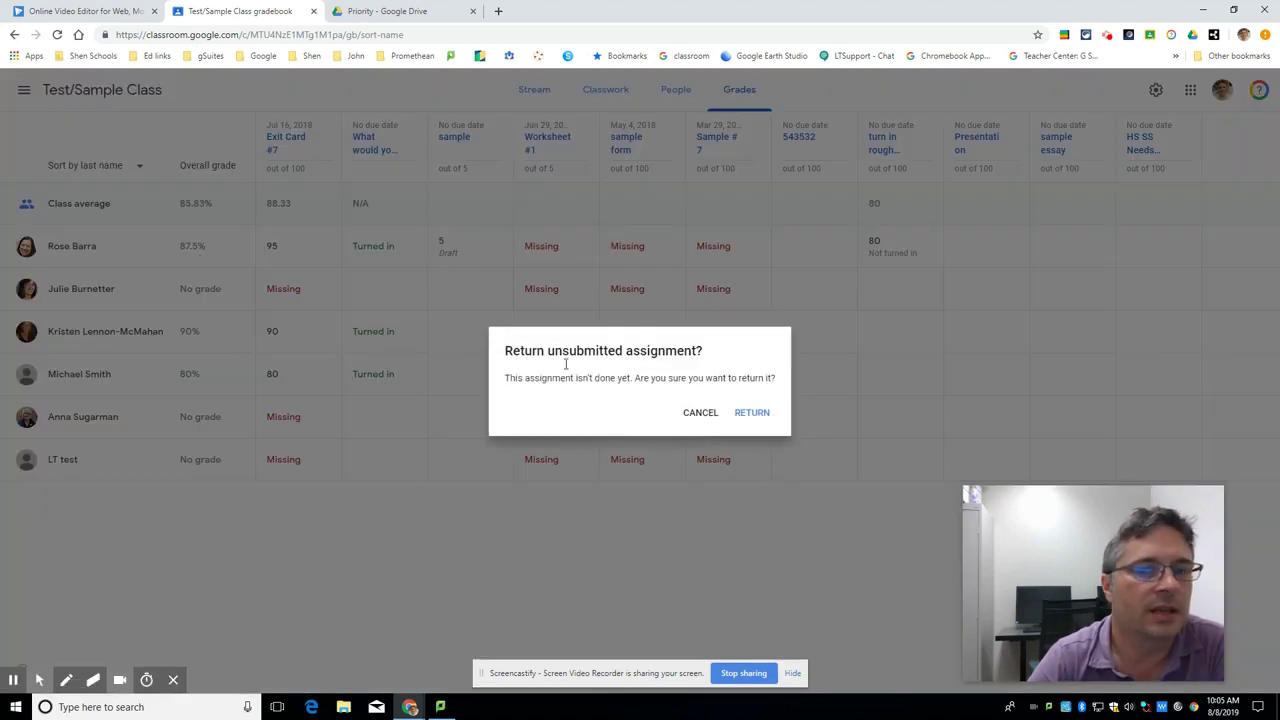
left_click(751, 414)
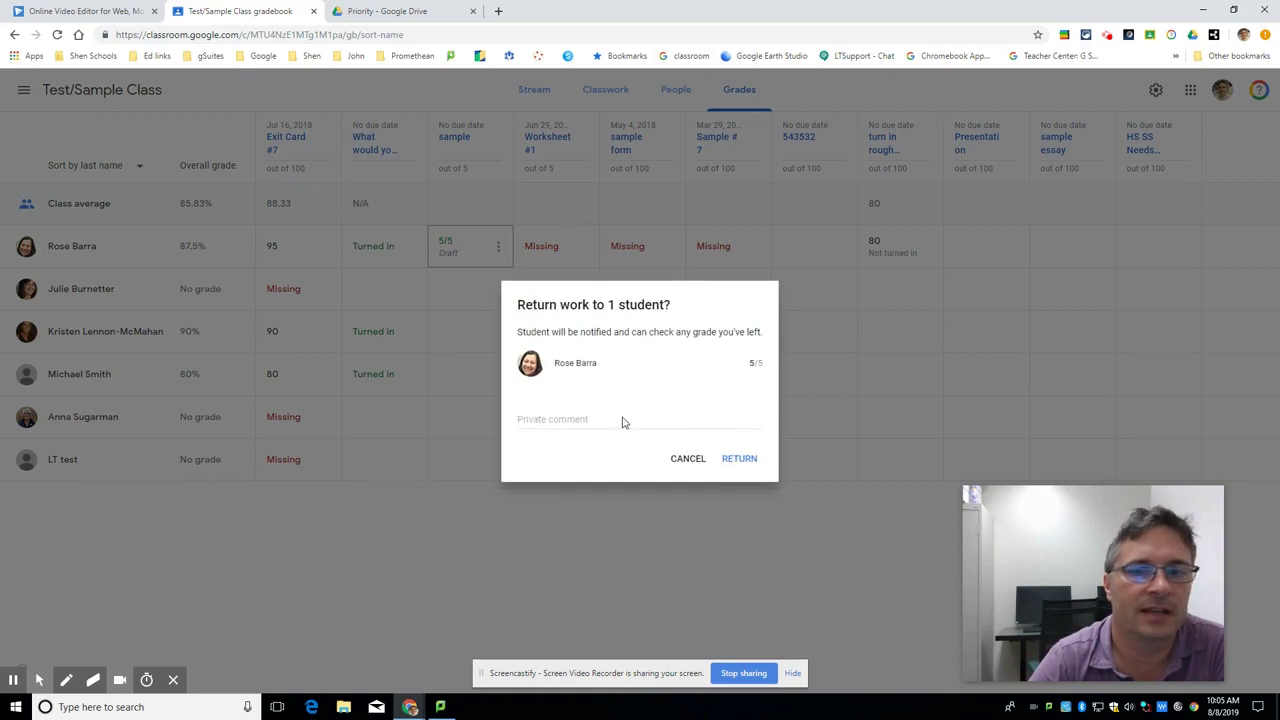
left_click(739, 460)
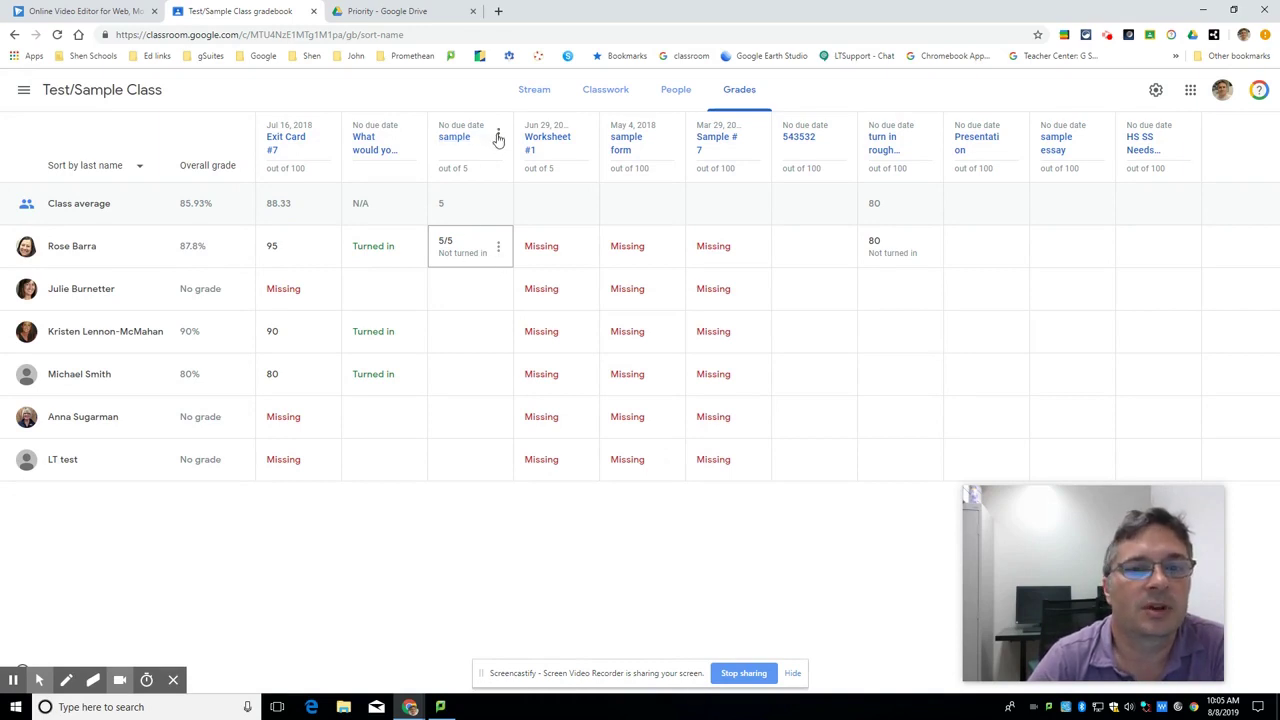
Step: Review the options for the whole 'sample' column and for the student's work
left_click(498, 135)
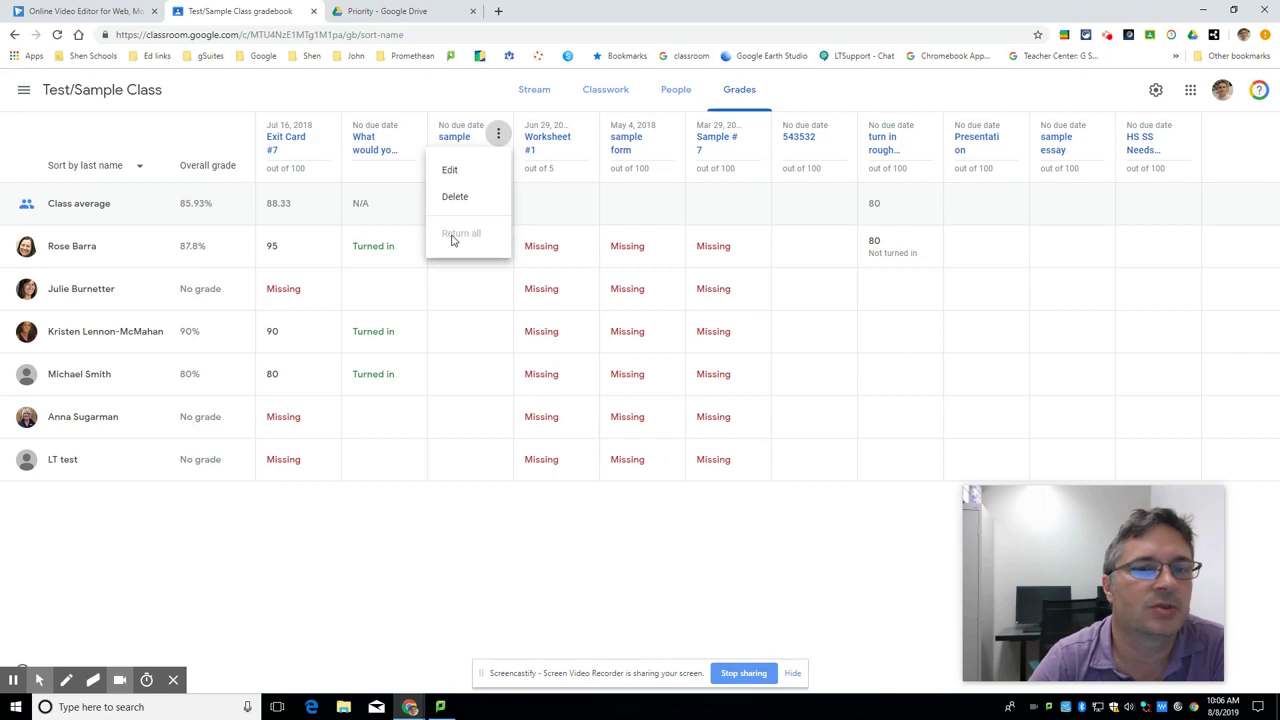
left_click(450, 520)
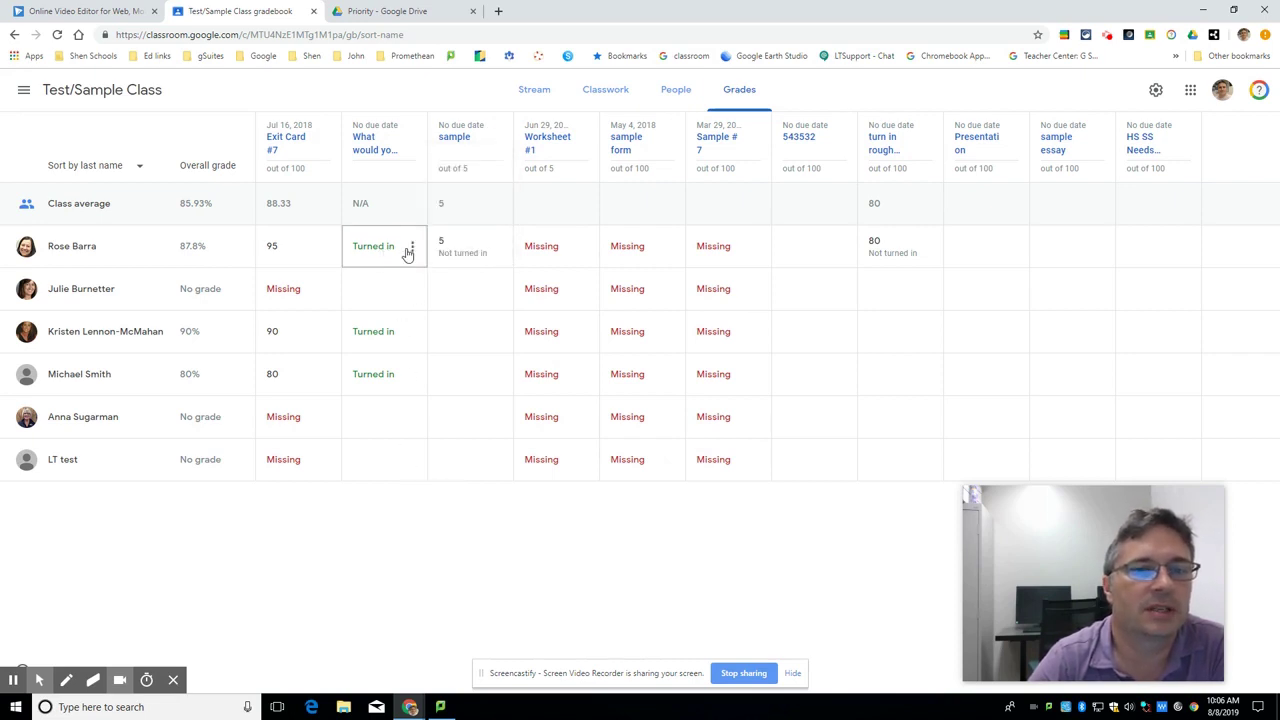
left_click(412, 248)
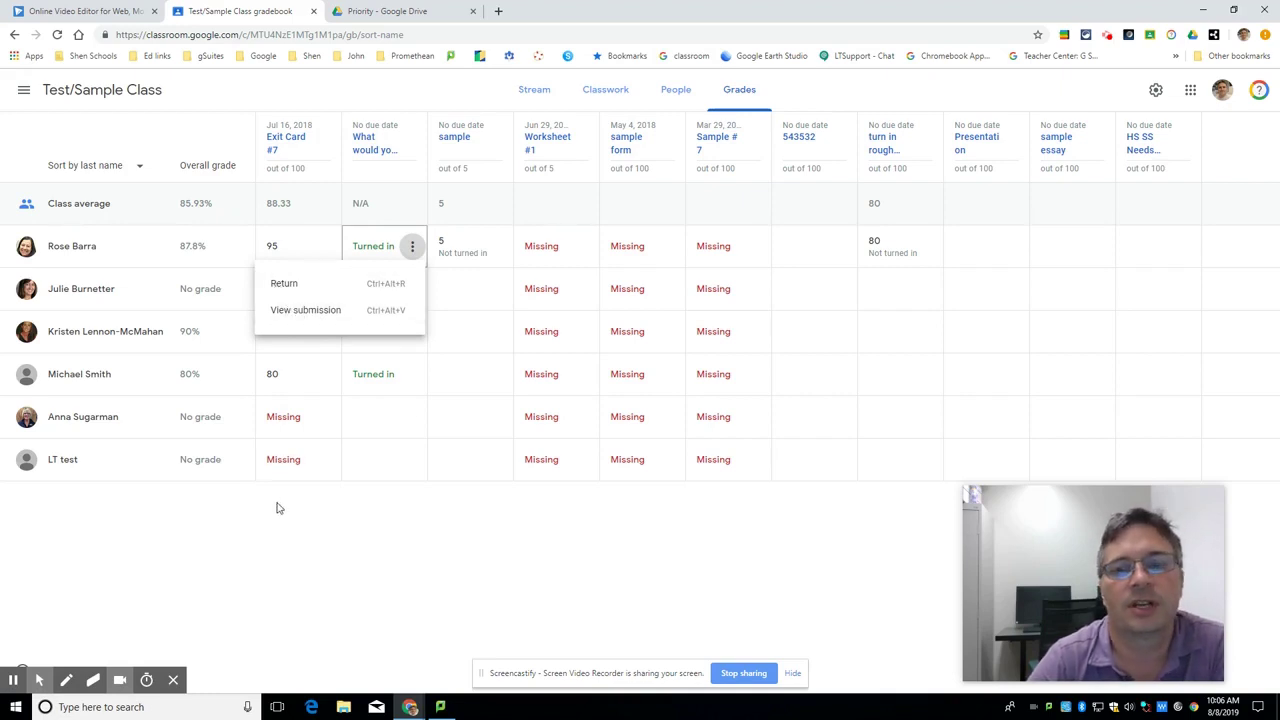
Step: Close the submission menu and switch to the Priority - Google Drive tab
left_click(248, 574)
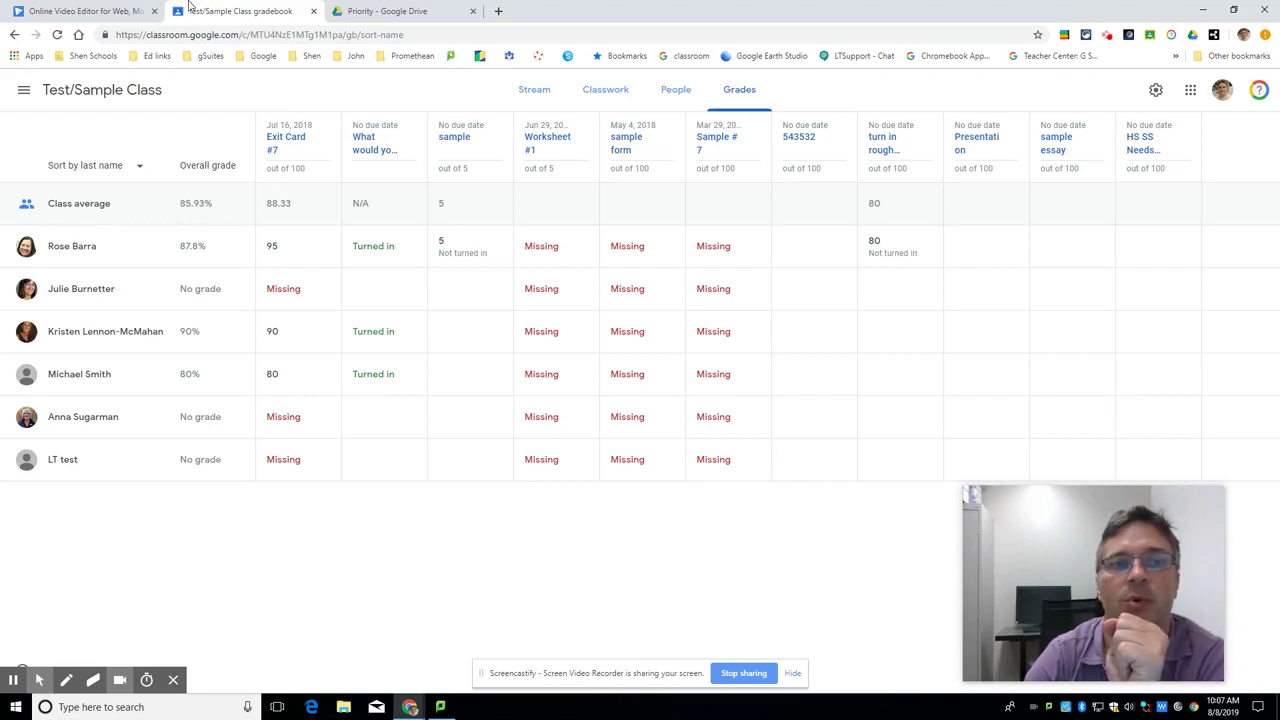
left_click(398, 13)
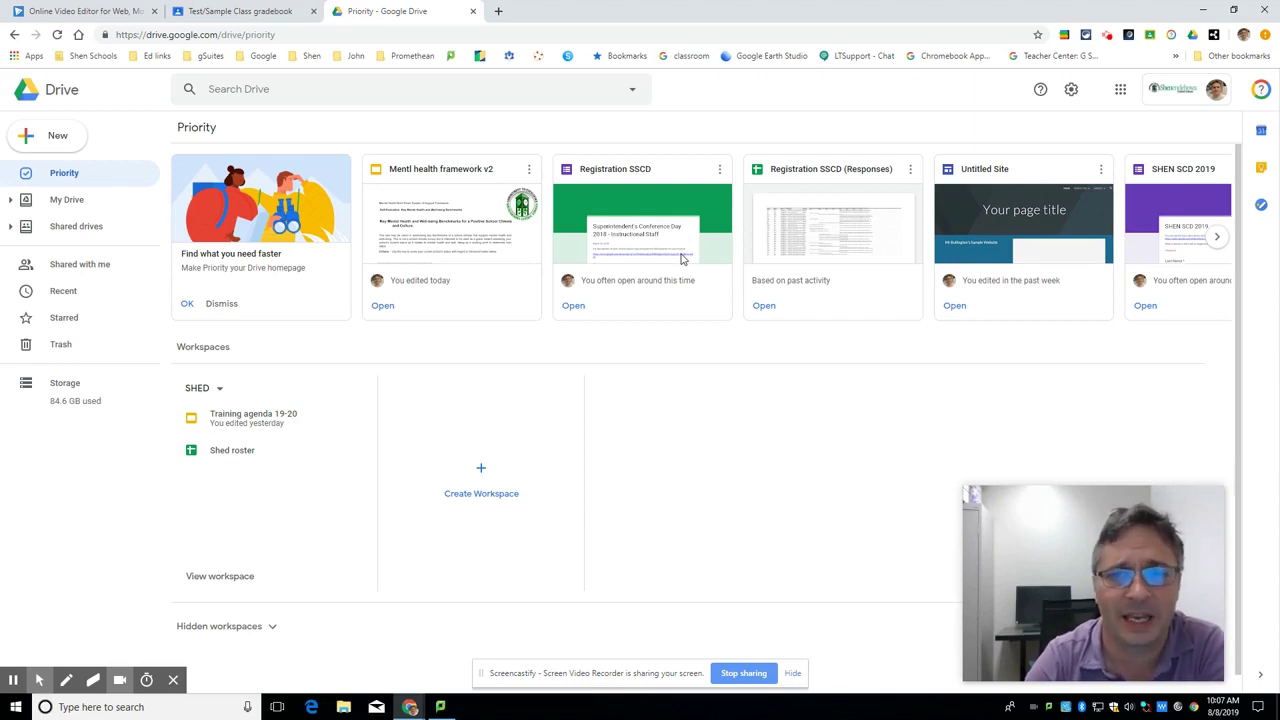
Step: Scroll the Priority suggested files right and back to the first ones
left_click(1214, 243)
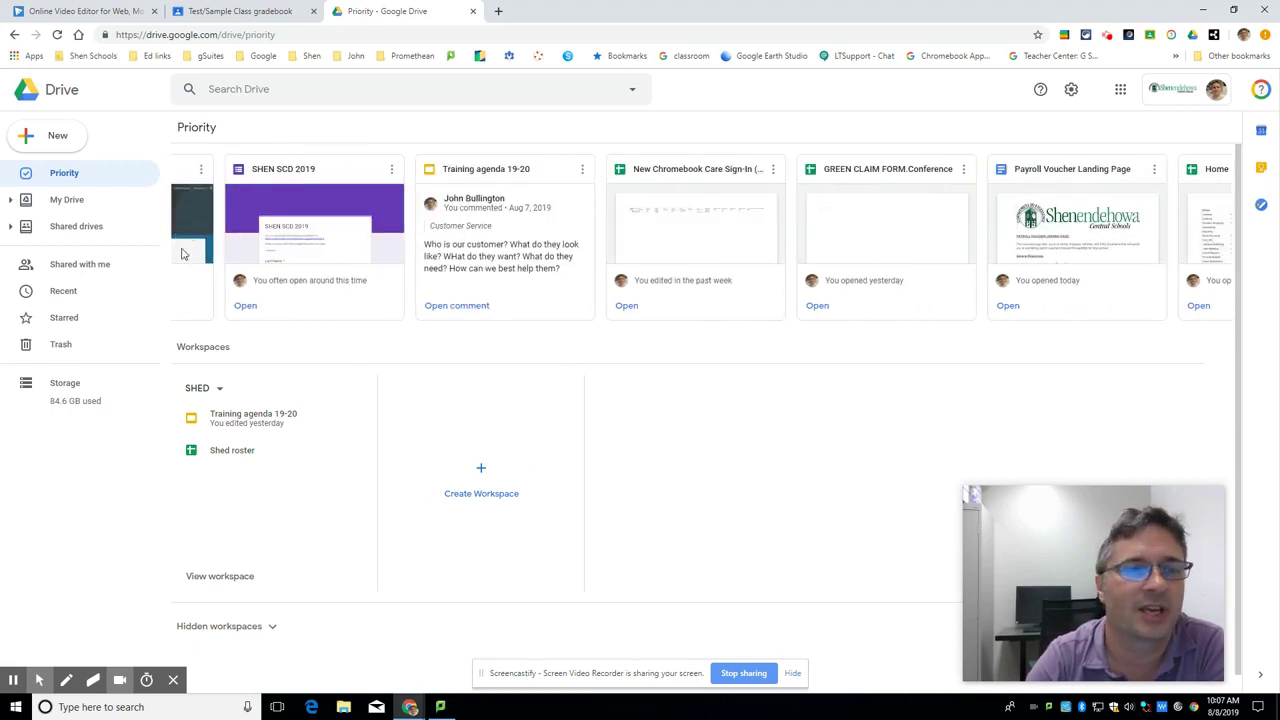
left_click(186, 237)
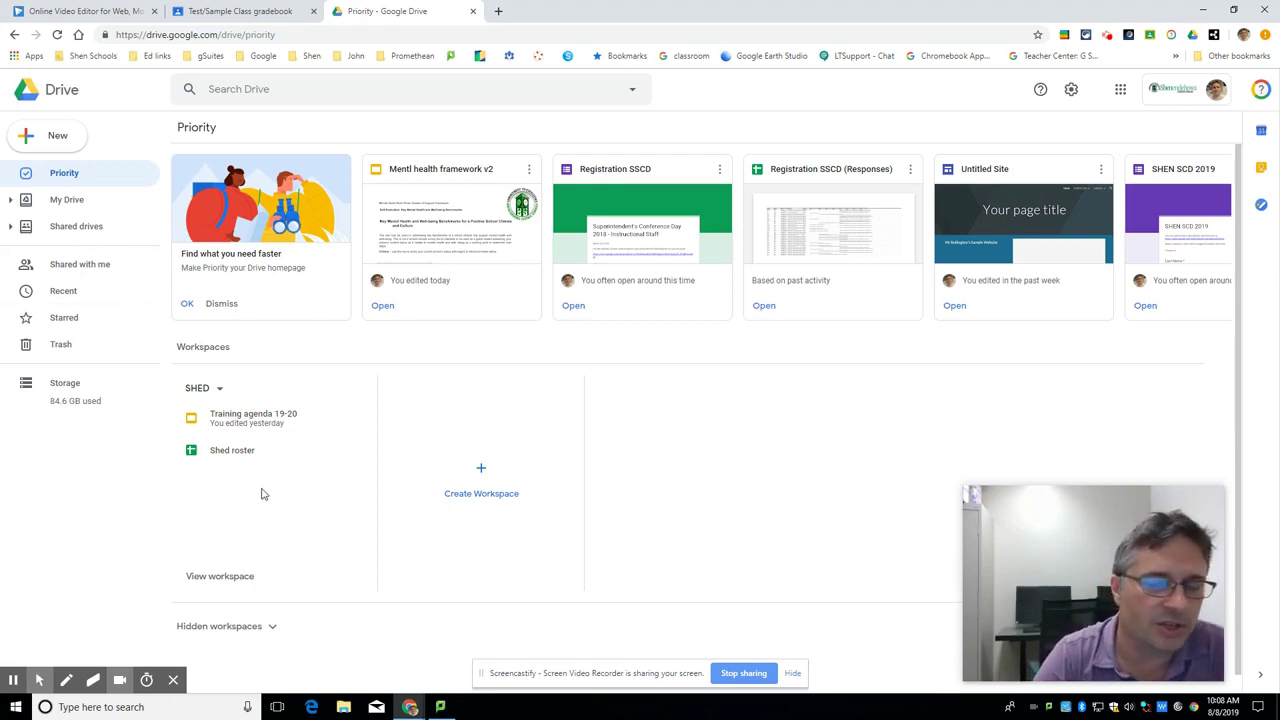
Step: Open the SHED workspace to view its two files, then close it
left_click(238, 575)
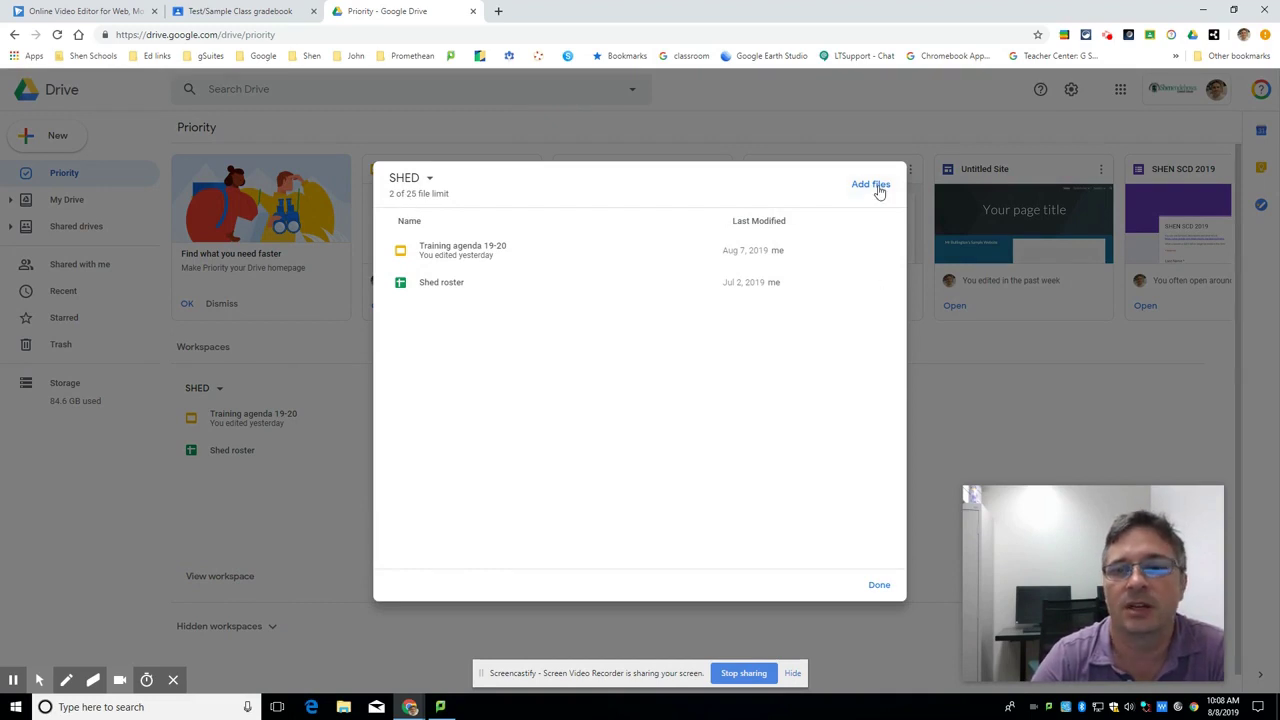
left_click(1000, 400)
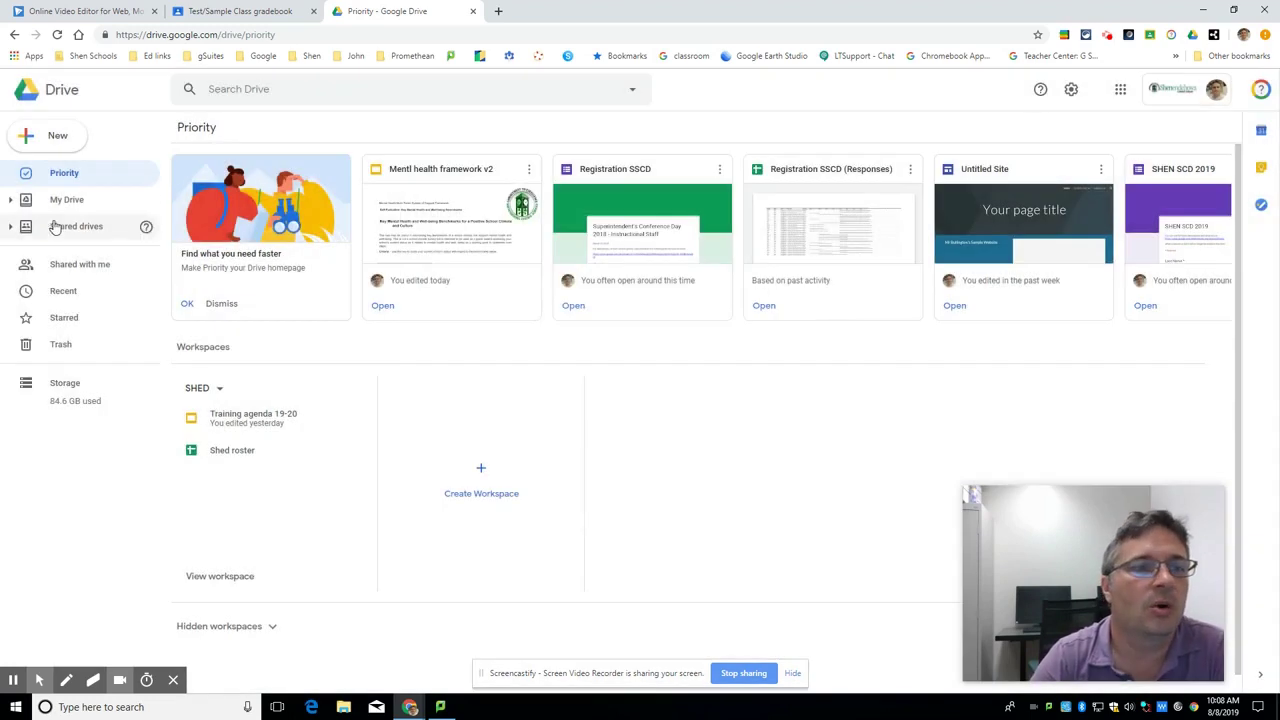
Step: In My Drive, select pros/cons gmail and bring up its Add to workspace option
left_click(63, 201)
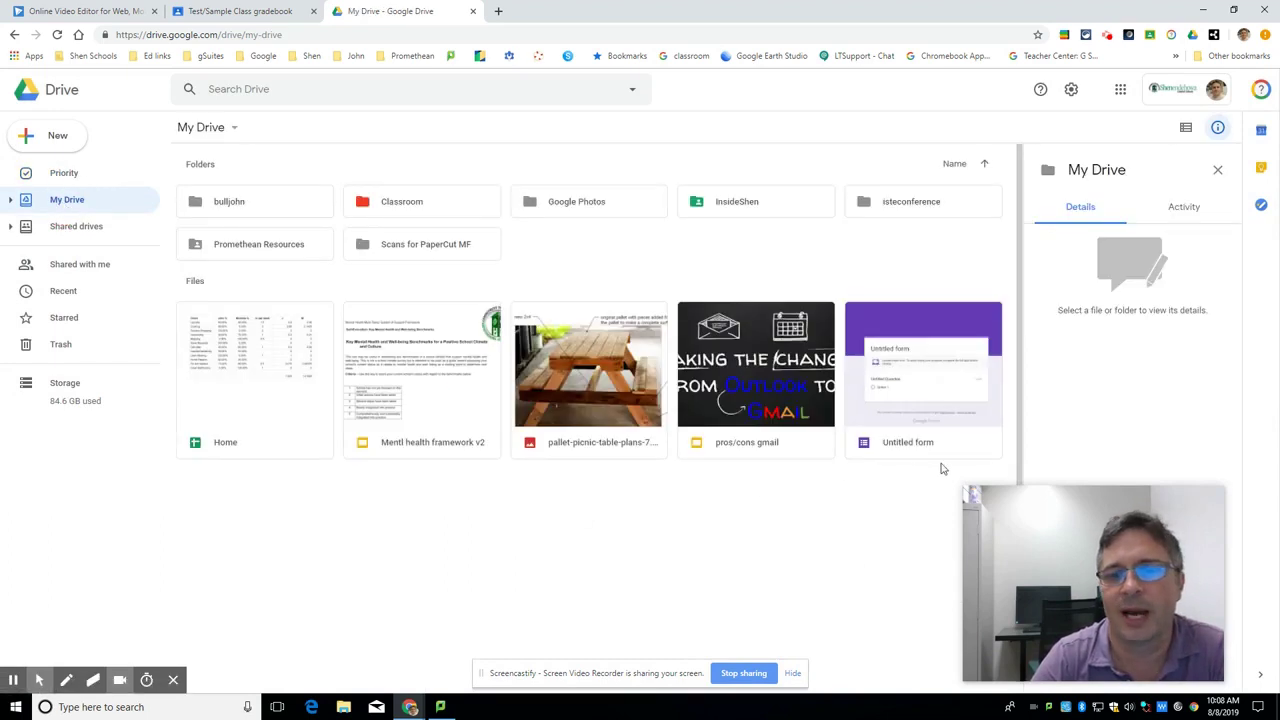
left_click(740, 373)
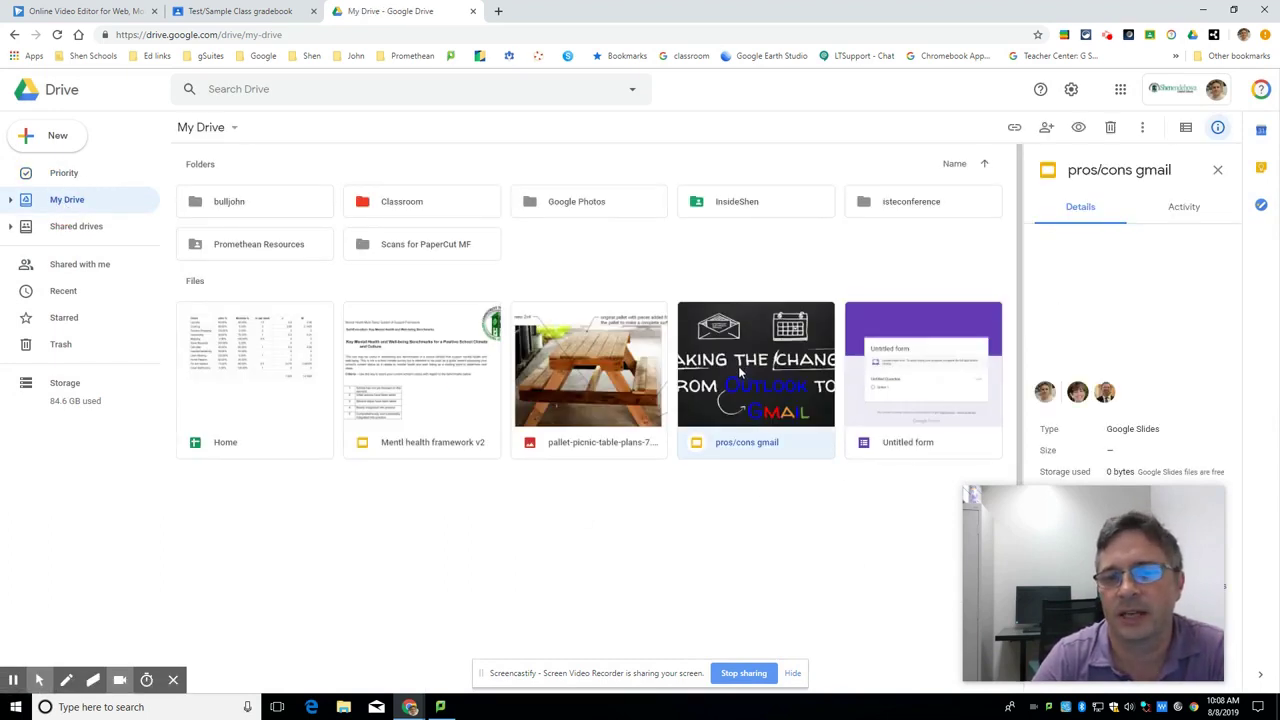
right_click(779, 370)
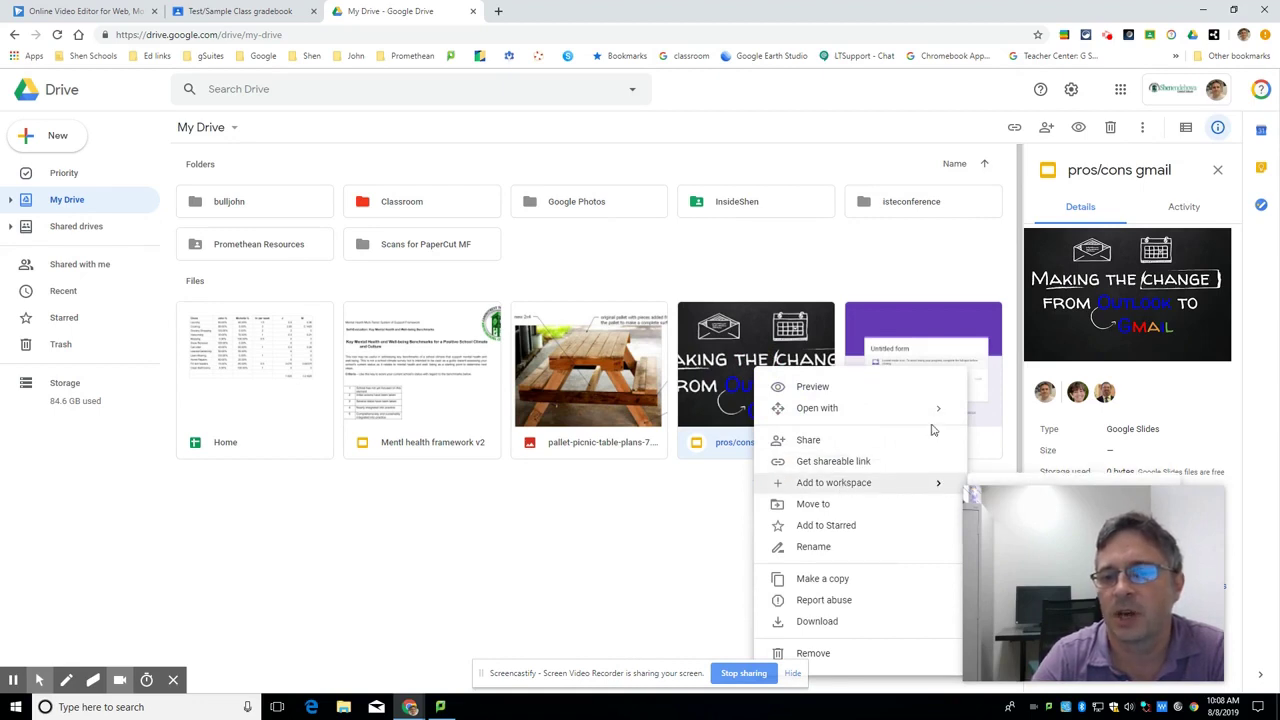
mouse_move(1176, 519)
left_click_drag(1176, 514, 400, 434)
right_click(752, 358)
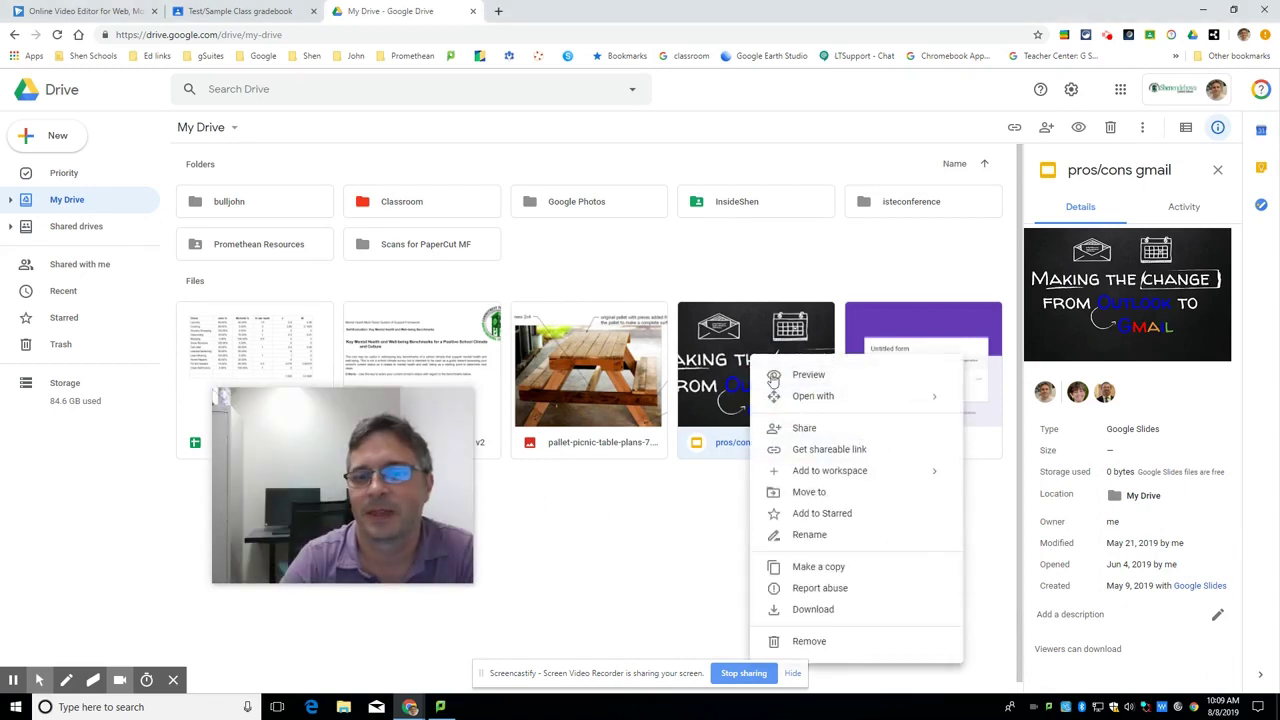
mouse_move(825, 470)
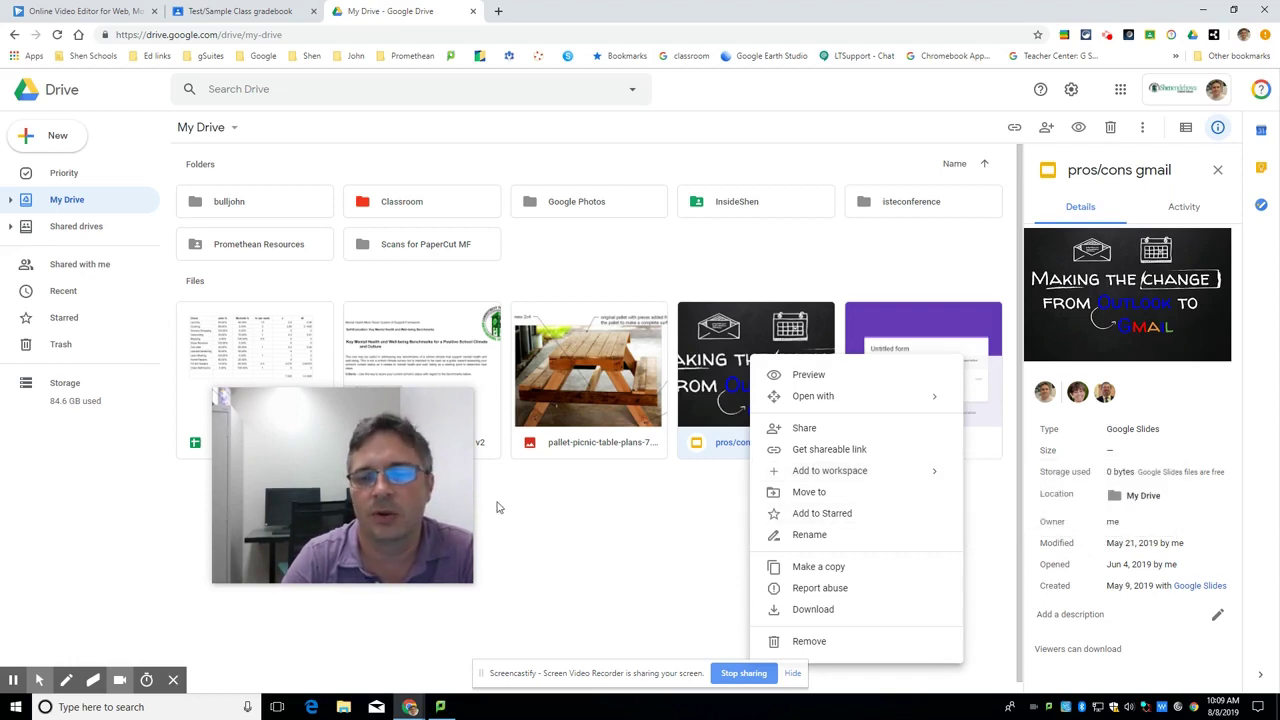
mouse_move(317, 478)
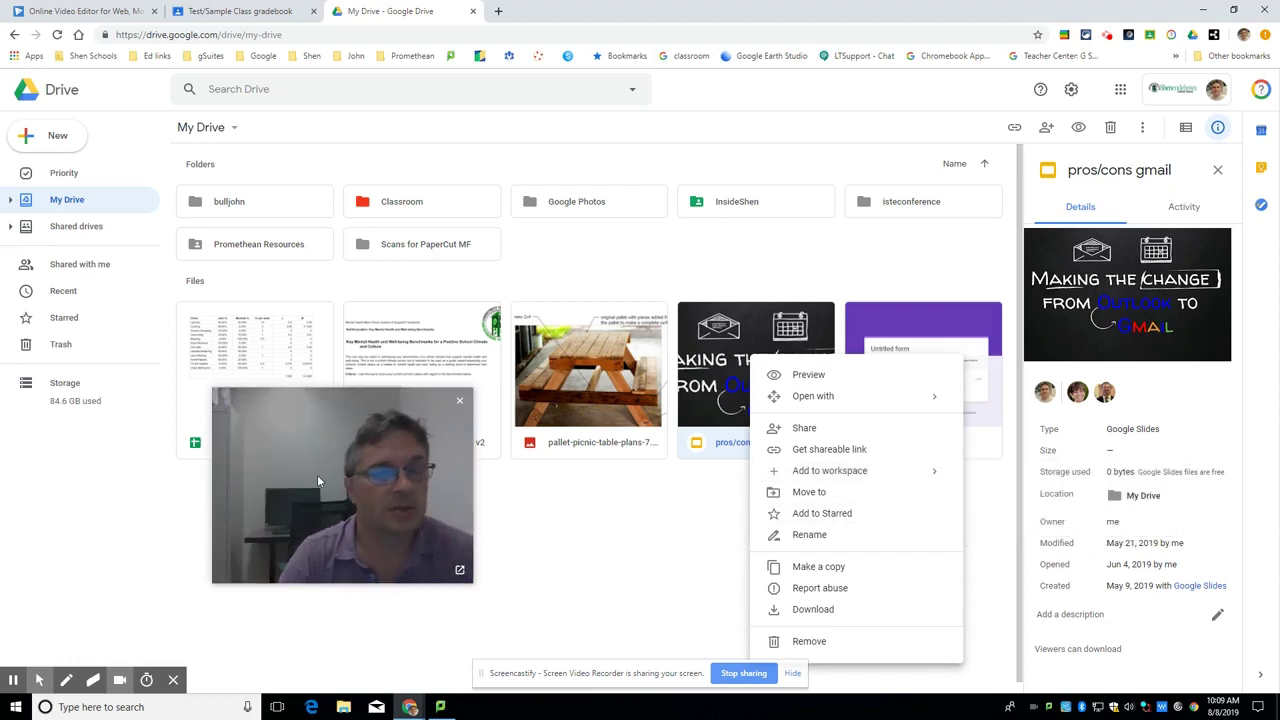